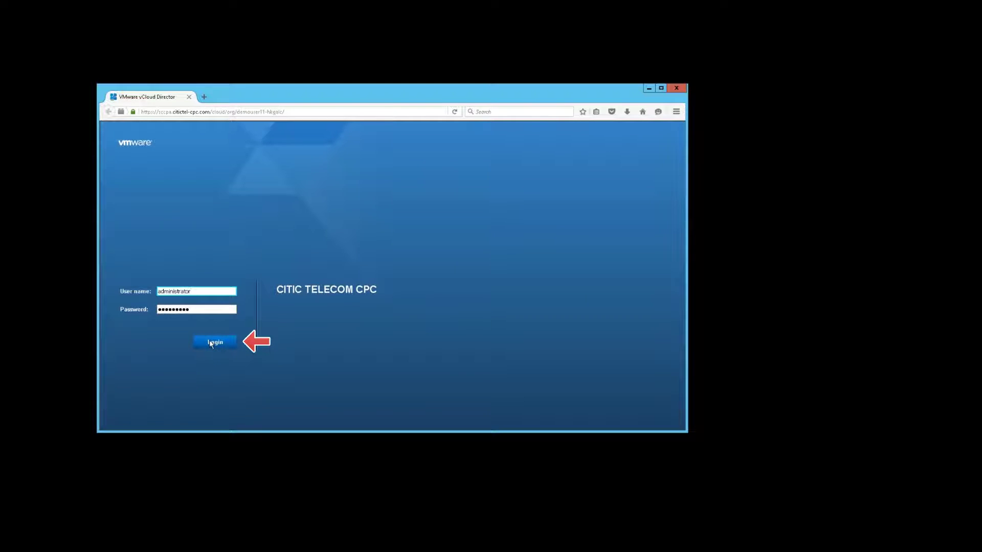
Log in to vCloud Director, open the Router vApp's console and save the VMware-ClientIntegrationPlugin-5.5.0.exe installer it requires.
left_click(210, 343)
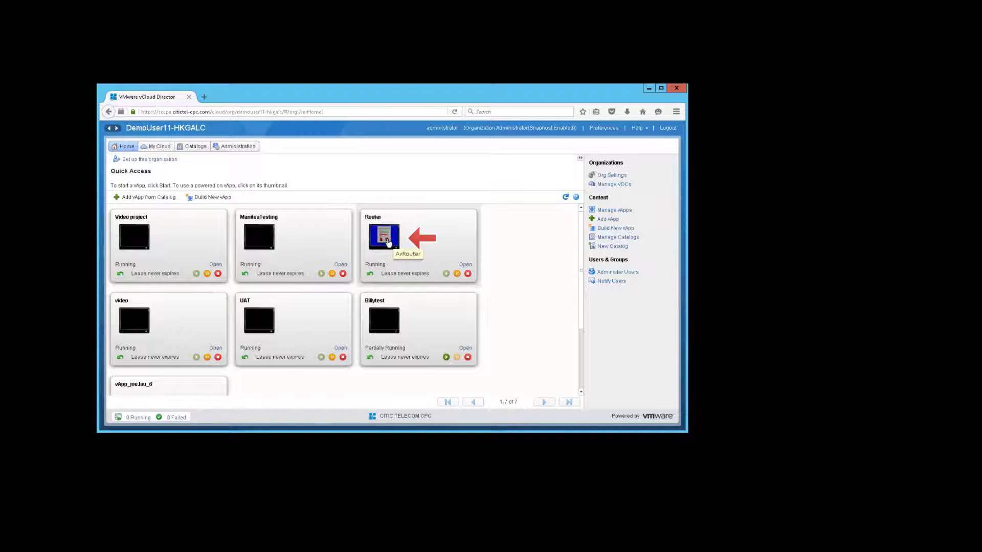
left_click(389, 242)
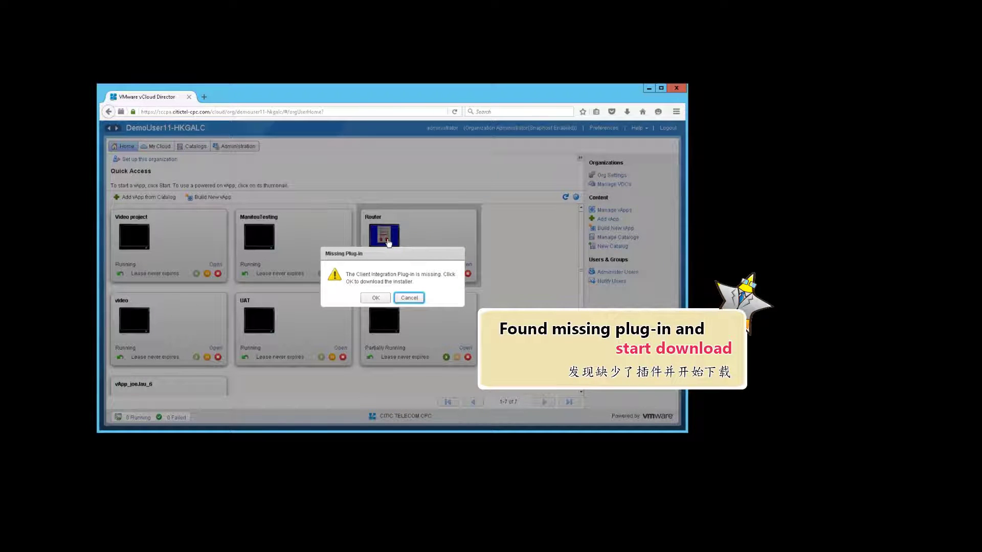
left_click(374, 299)
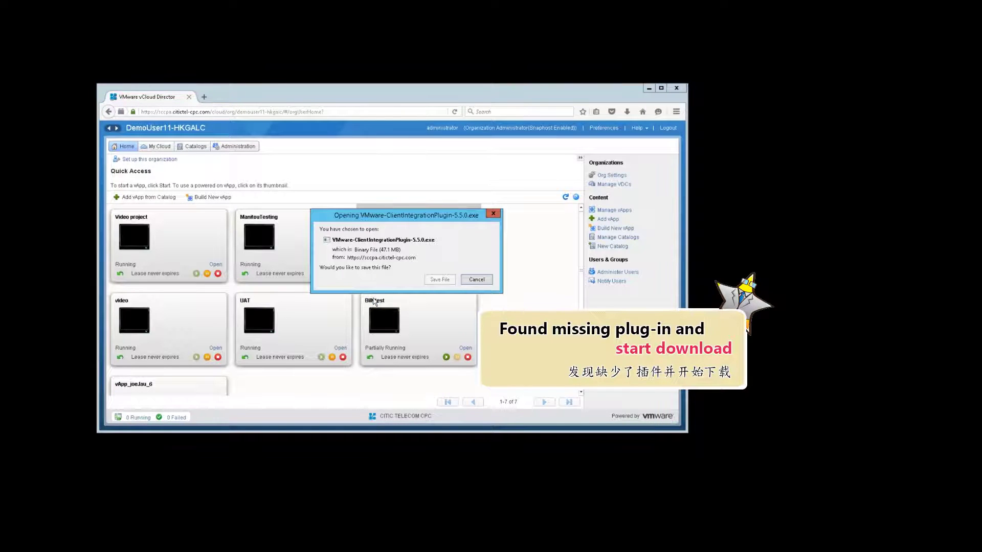
left_click(441, 280)
left_click(443, 281)
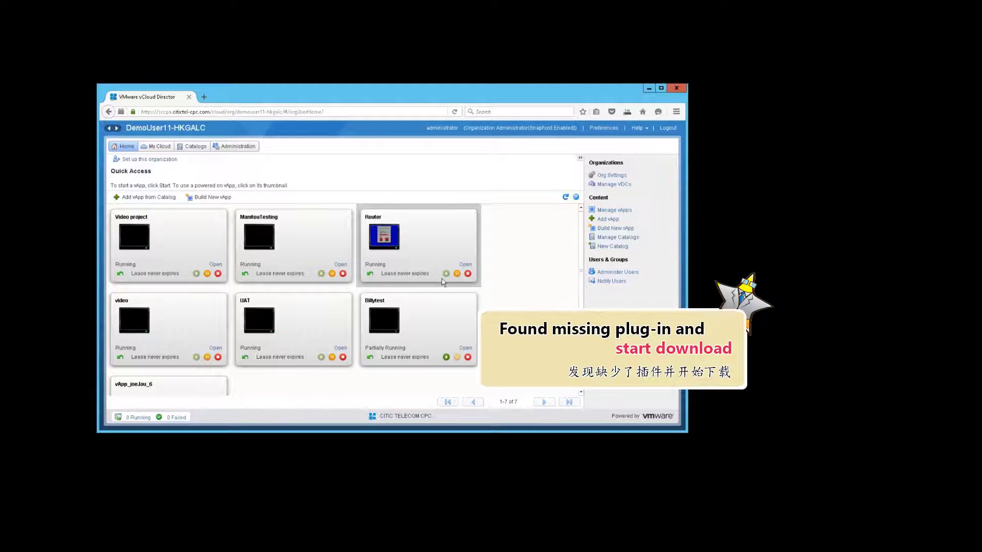
Locate the downloaded VMware-ClientIntegrationPlugin-5.5.0 file in its folder and run it, accepting the security warning.
left_click(627, 112)
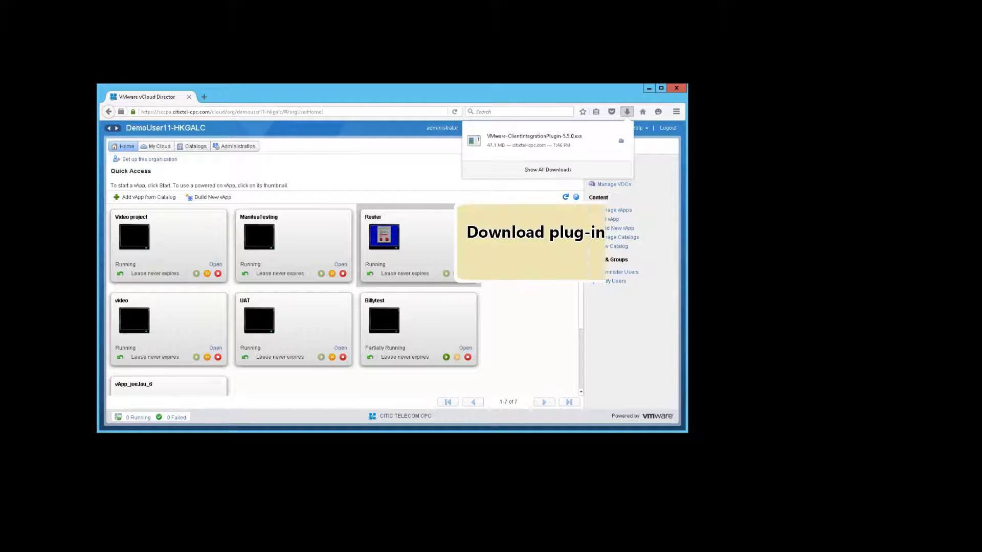
left_click(621, 144)
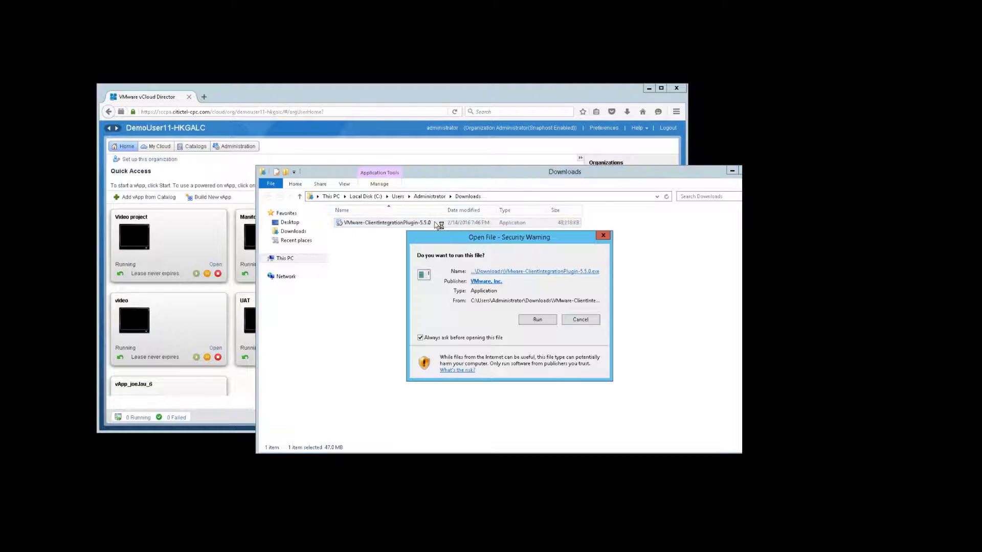
left_click(525, 313)
left_click(530, 322)
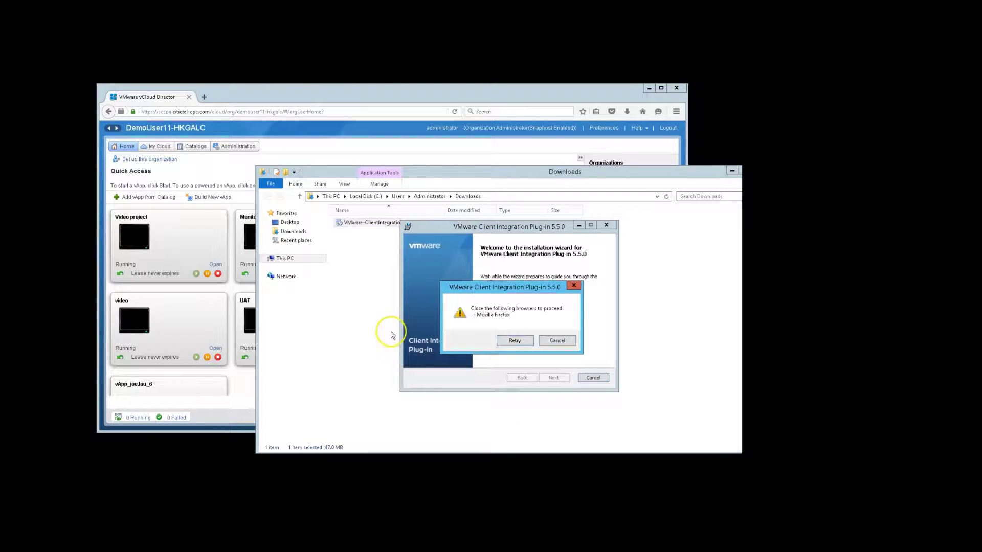
Close Firefox and retry the installer's browser check so the plug-in setup can proceed.
left_click(501, 342)
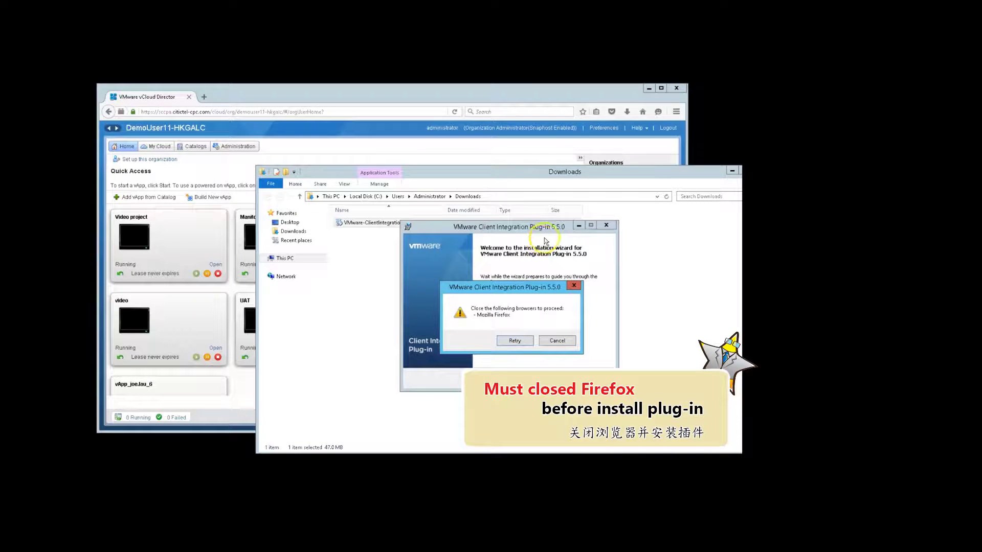
left_click(558, 97)
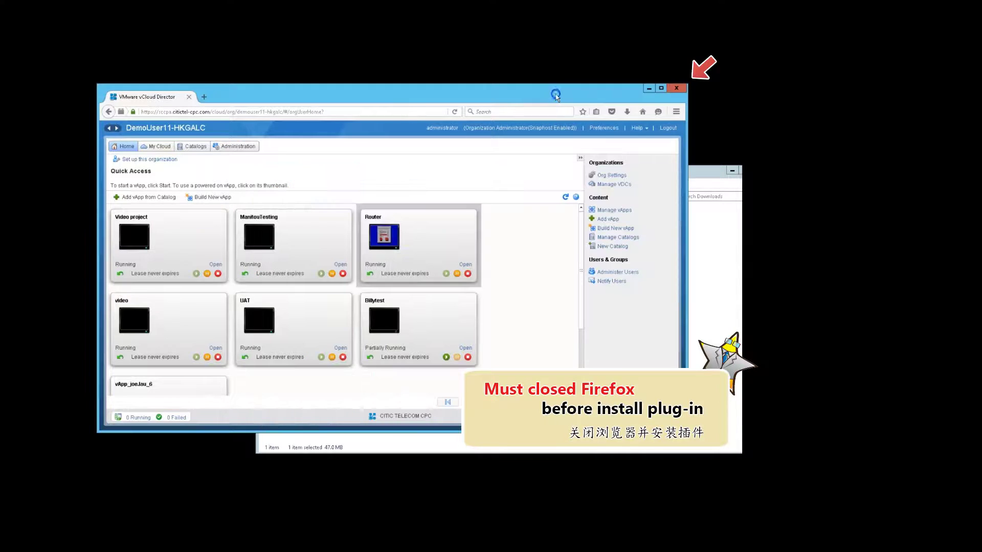
left_click(676, 89)
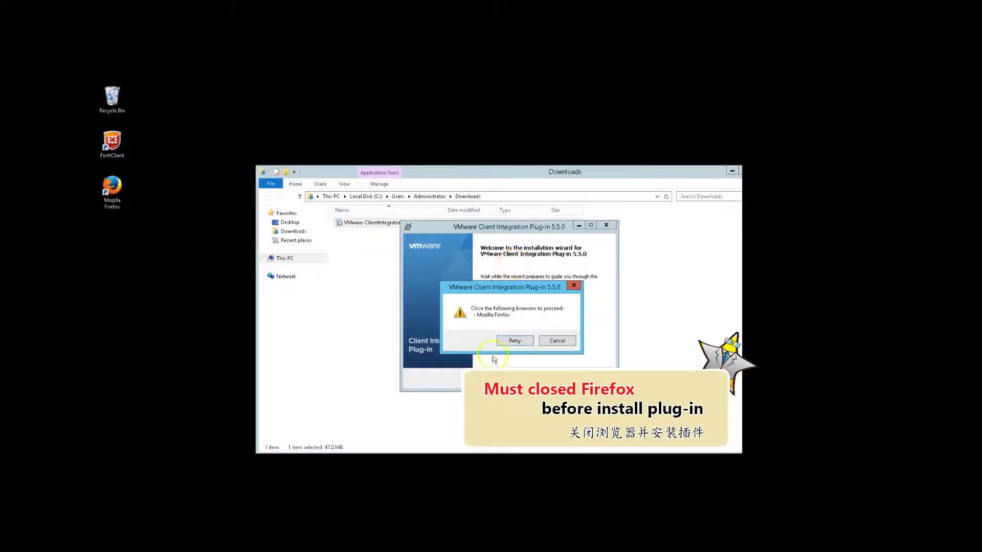
left_click(523, 342)
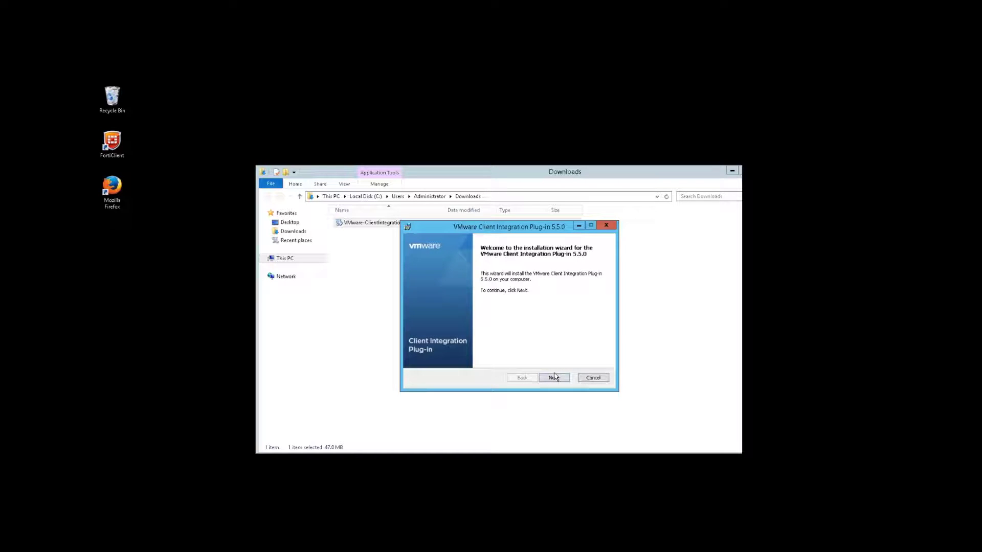
Install the VMware Client Integration Plug-in 5.5.0, accepting the license and default destination folder, then close the wizard and the Downloads window.
left_click(553, 379)
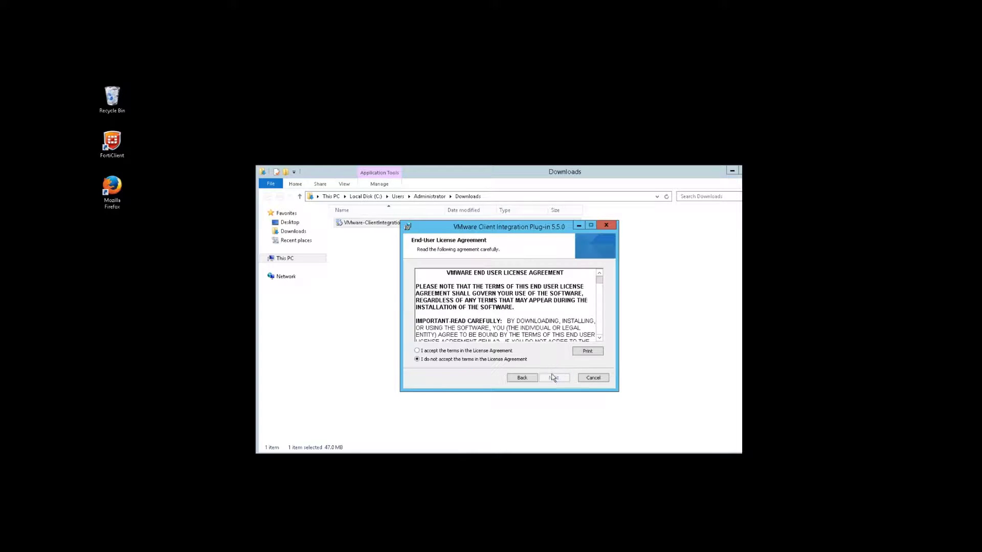
left_click(508, 351)
left_click(554, 378)
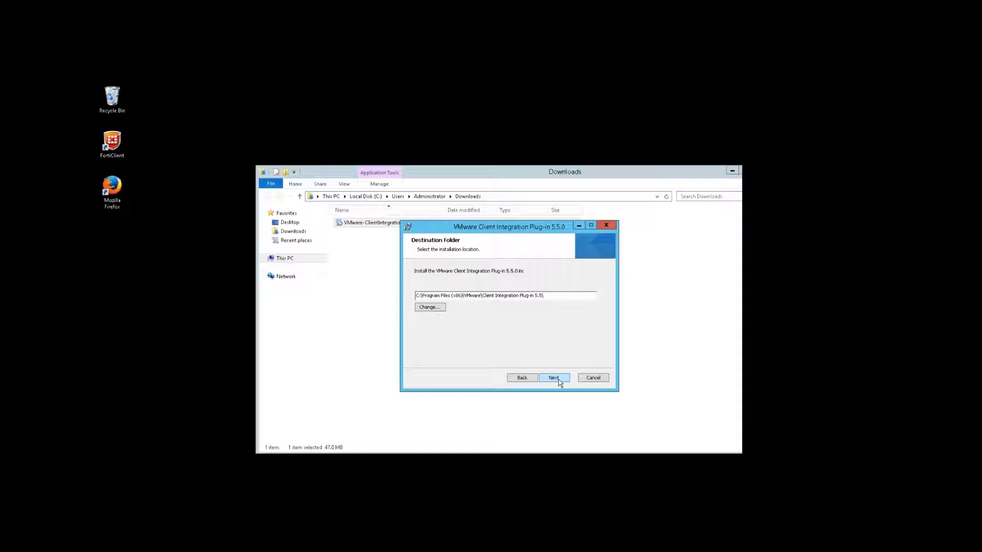
left_click(559, 379)
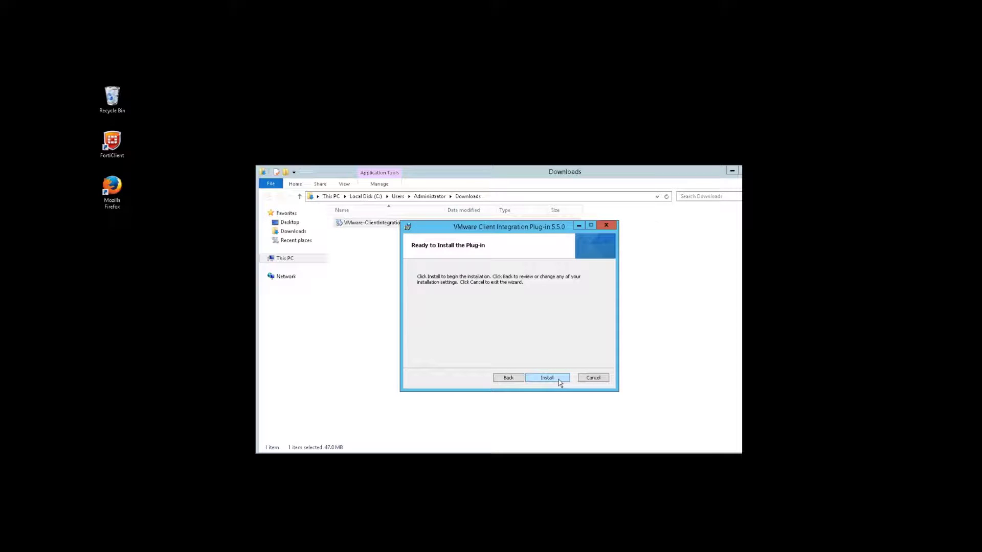
left_click(558, 379)
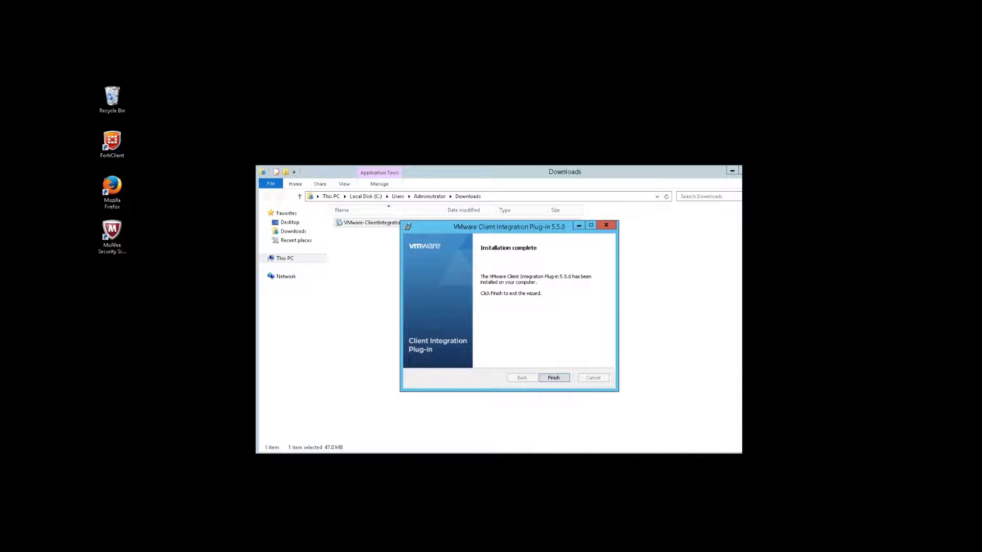
left_click(558, 378)
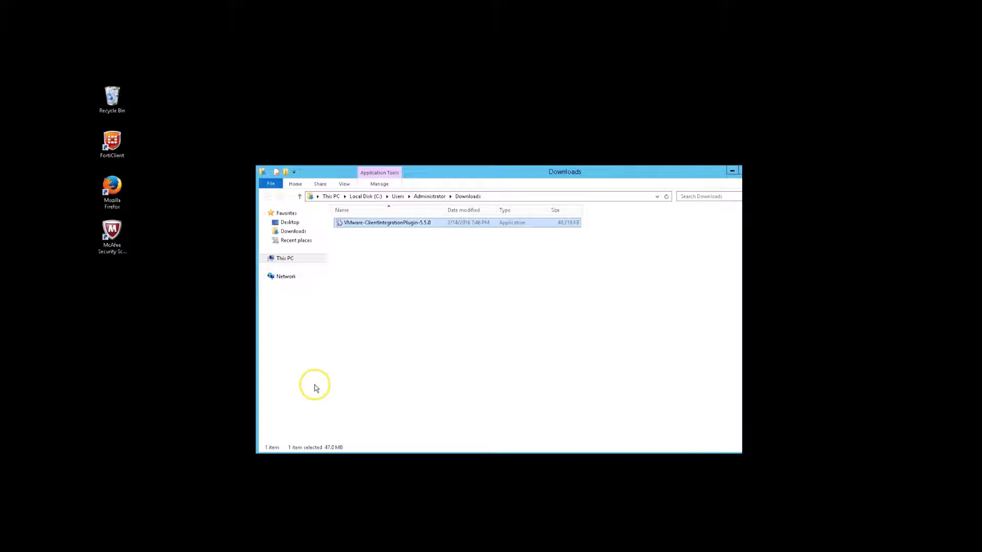
left_click(740, 171)
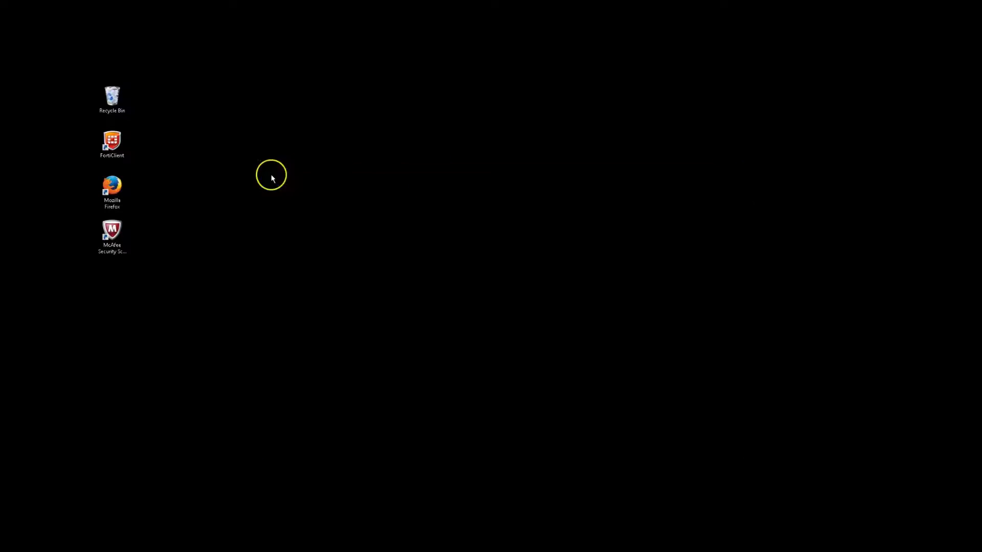
Relaunch Mozilla Firefox from the desktop and open its options page.
double_click(112, 194)
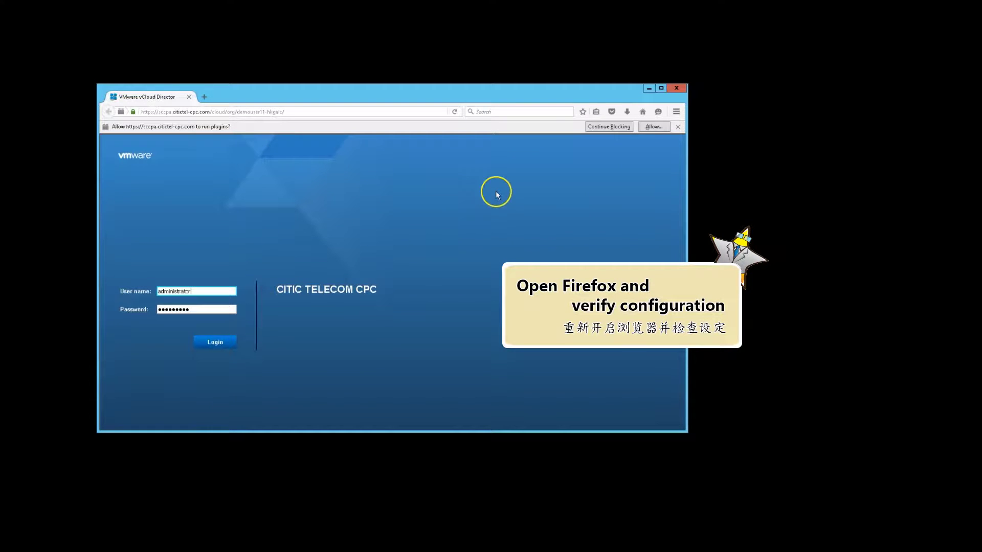
left_click(676, 112)
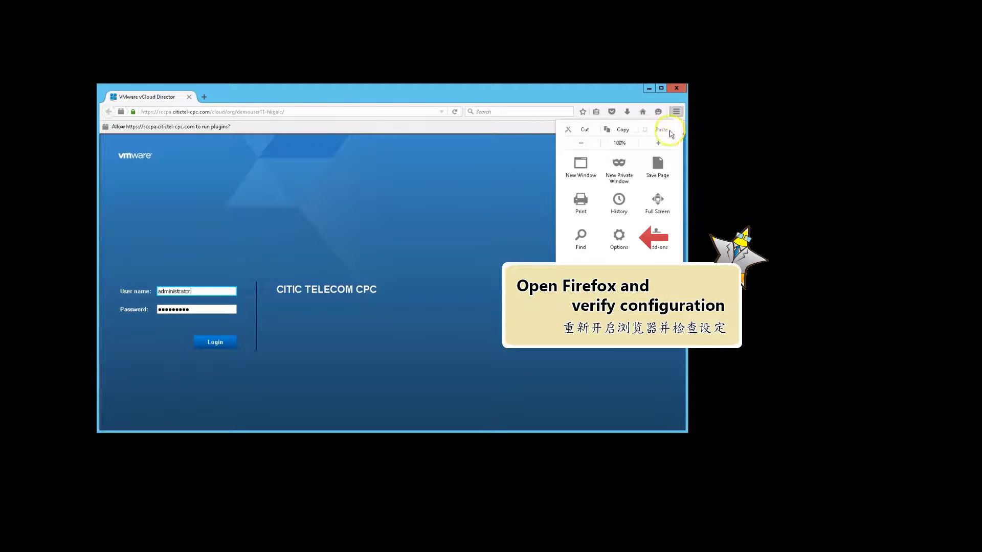
left_click(619, 234)
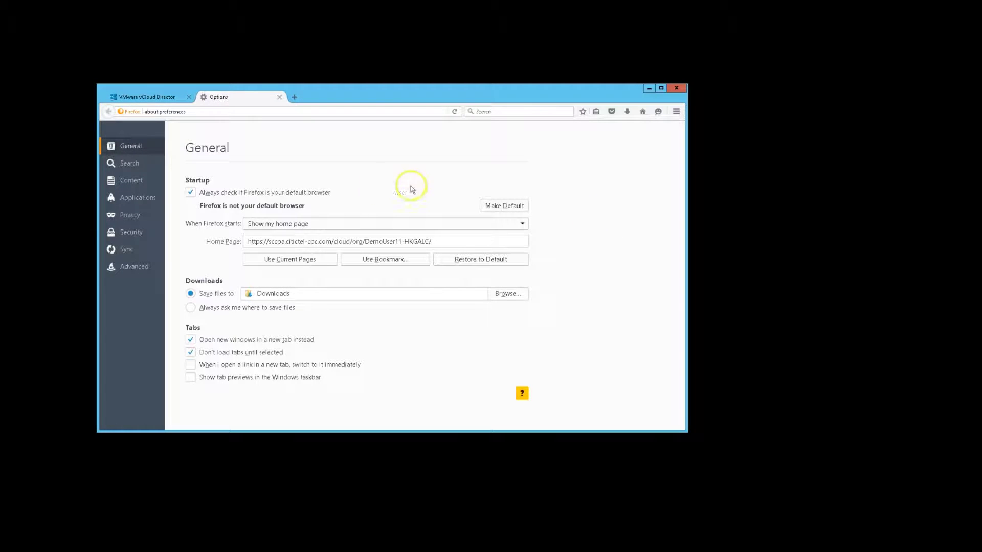
left_click(136, 181)
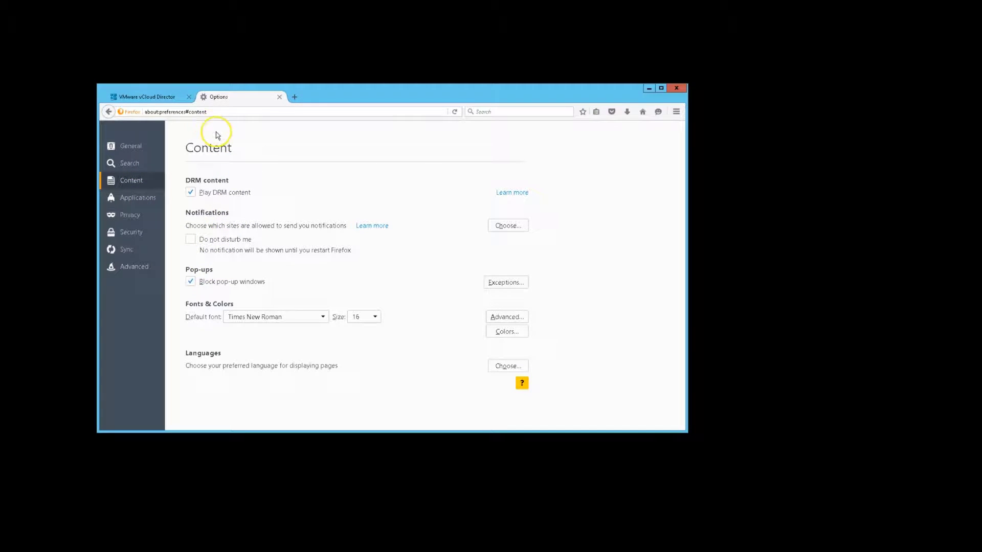
left_click(497, 284)
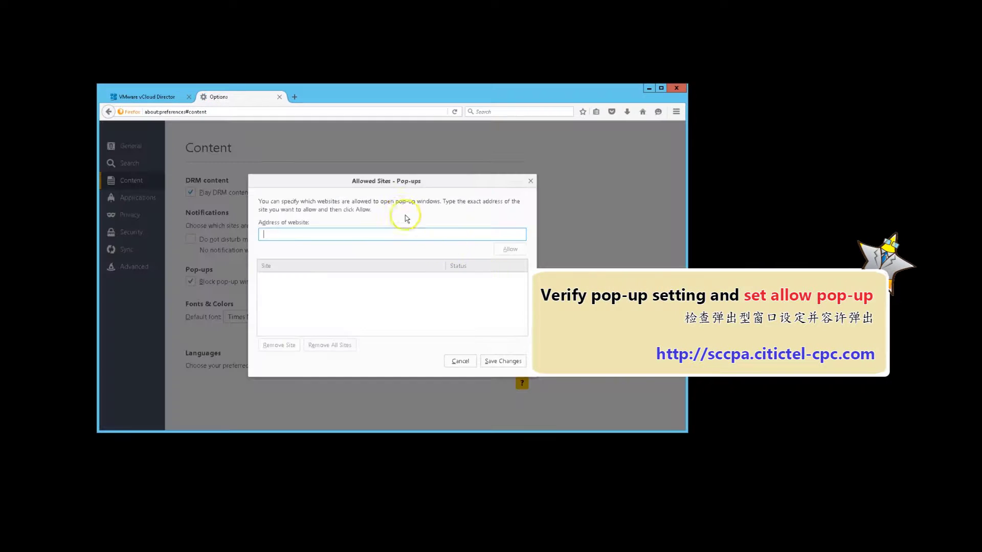
type("https://sc")
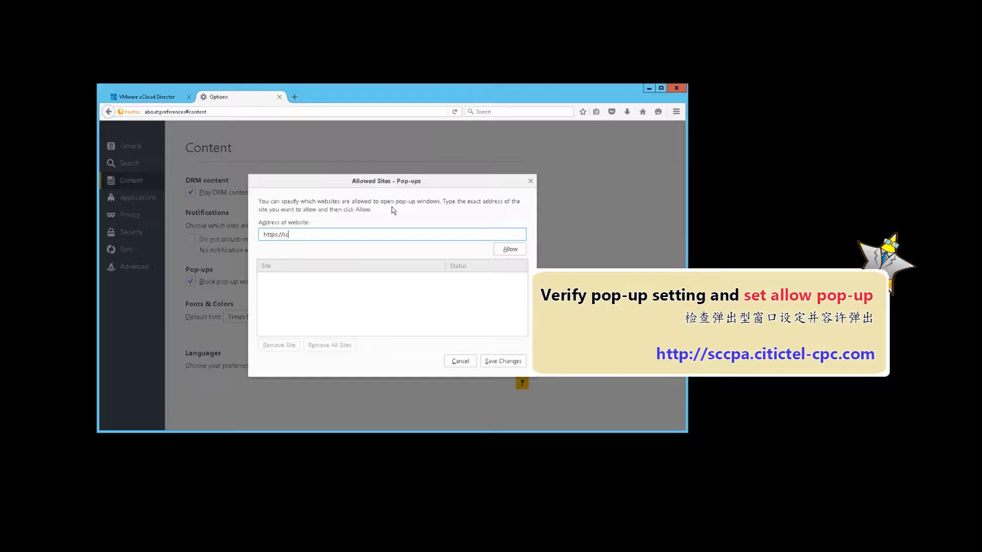
type("cpa.citictel-cpc.com")
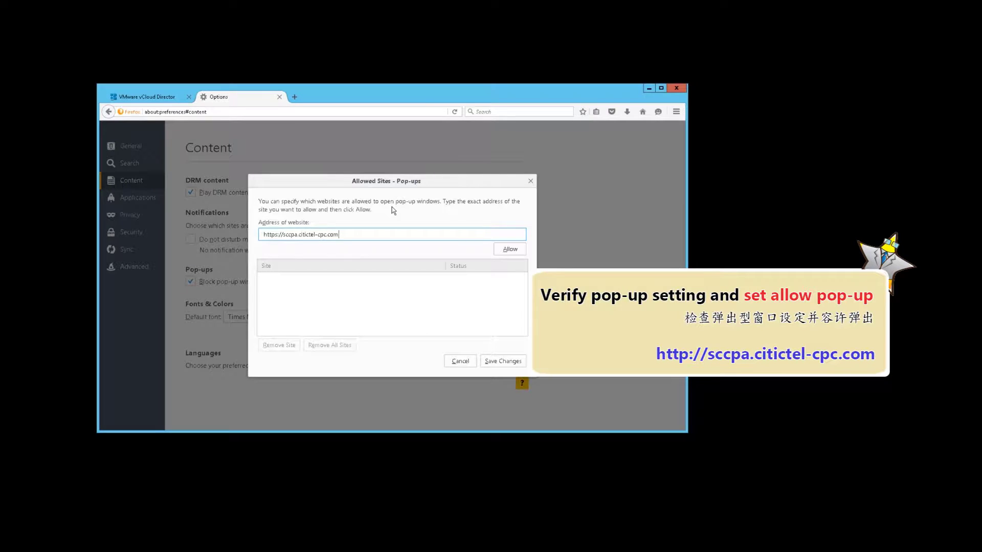
left_click(506, 250)
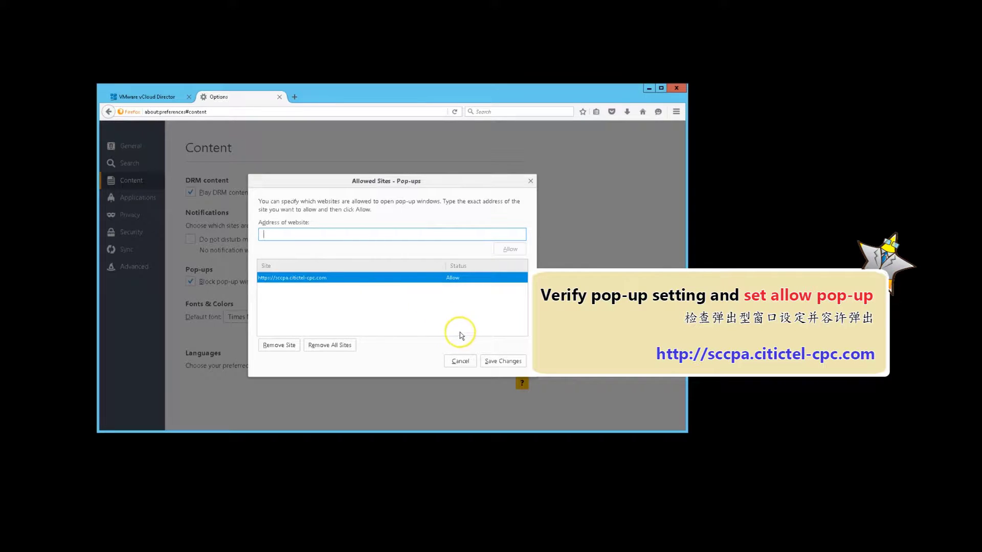
left_click(503, 363)
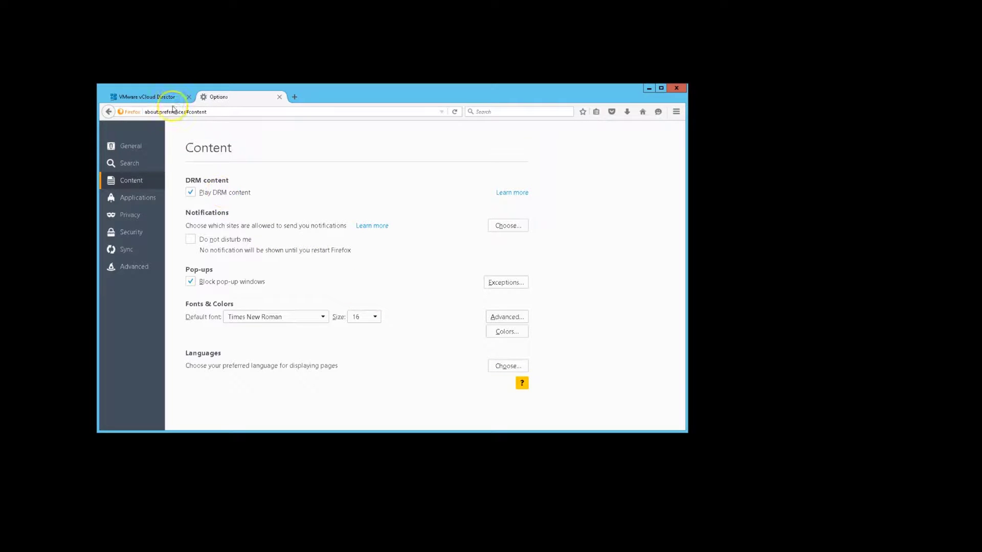
Open the browser's Add-ons Manager and show the list of installed plugins.
left_click(676, 112)
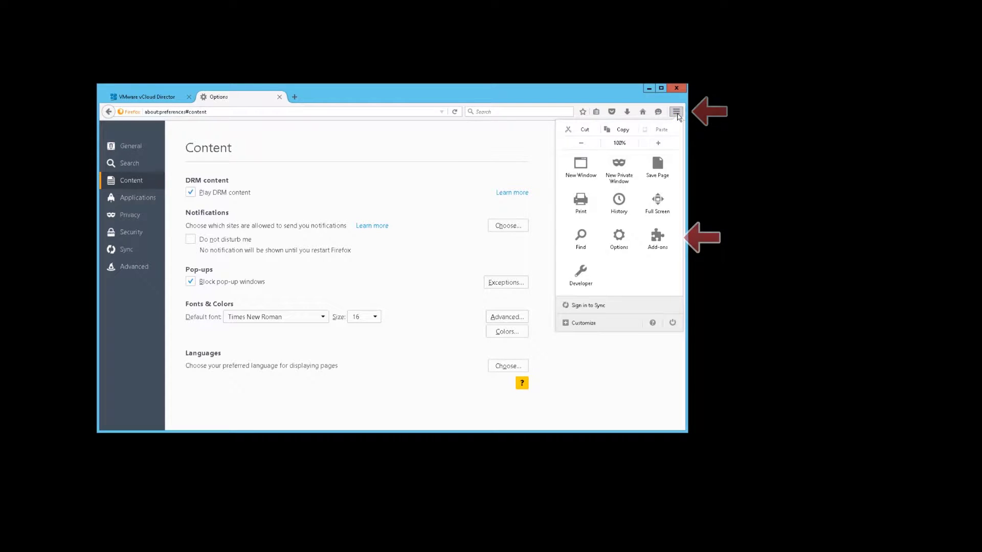
left_click(655, 244)
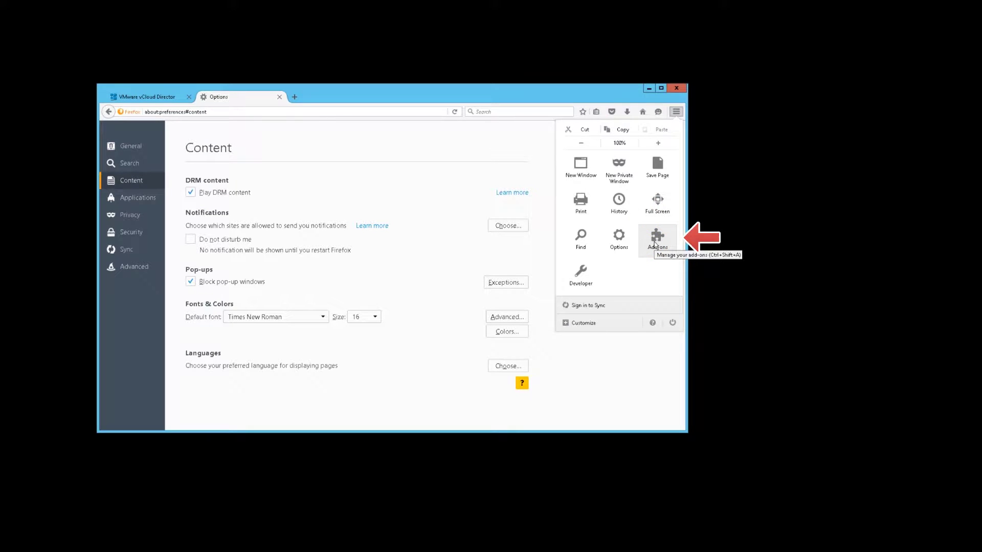
left_click(670, 245)
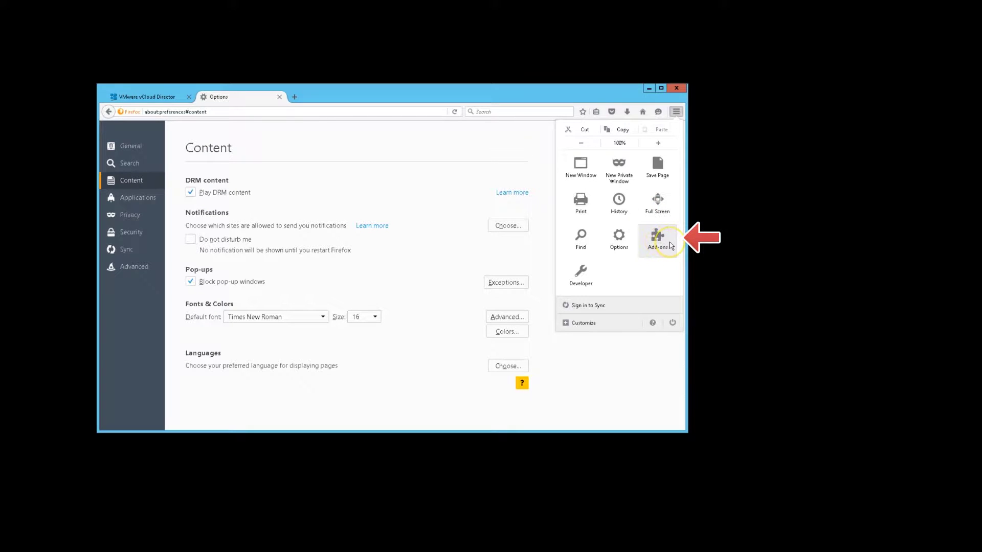
left_click(668, 242)
left_click(667, 243)
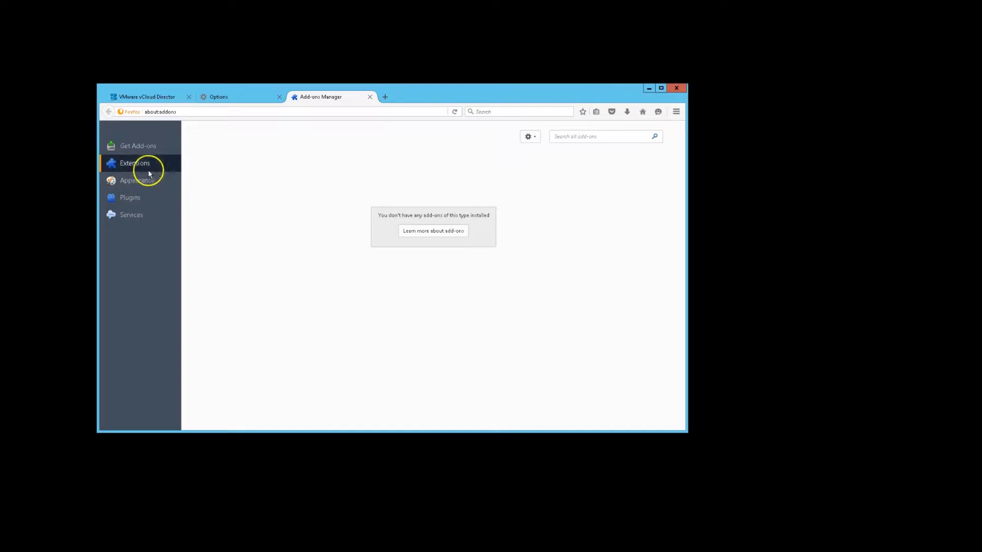
left_click(122, 199)
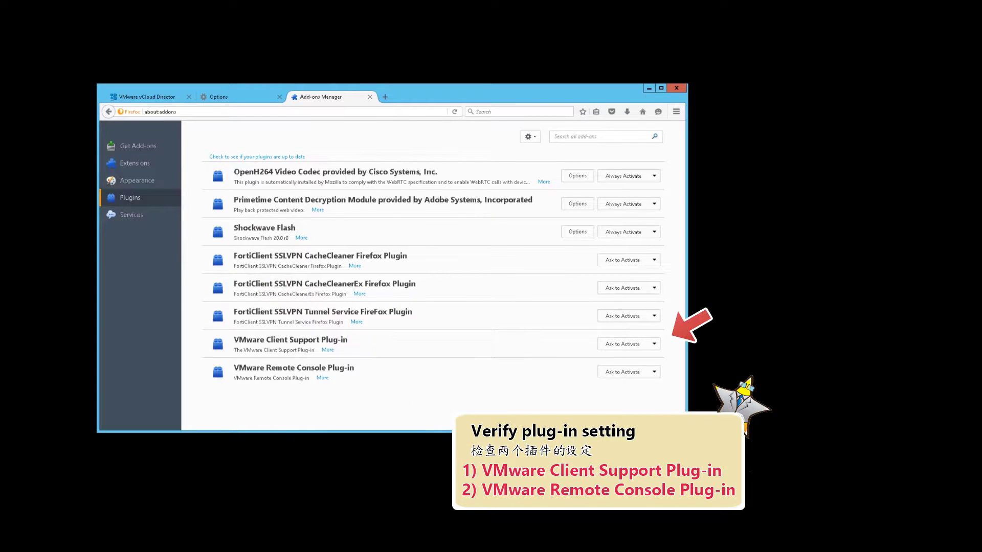
Set both the VMware Client Support Plug-in and the VMware Remote Console Plug-in to Always Activate.
left_click(633, 348)
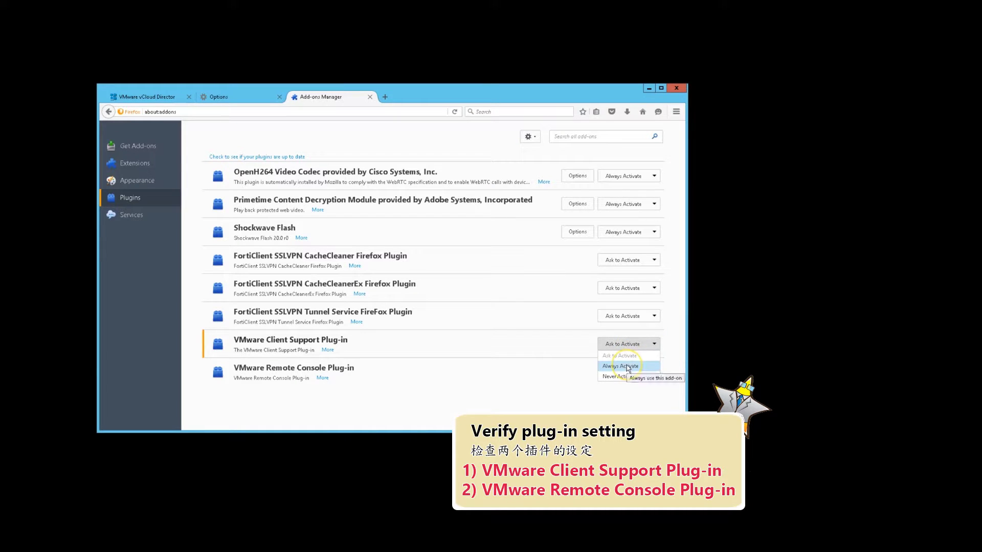
left_click(628, 367)
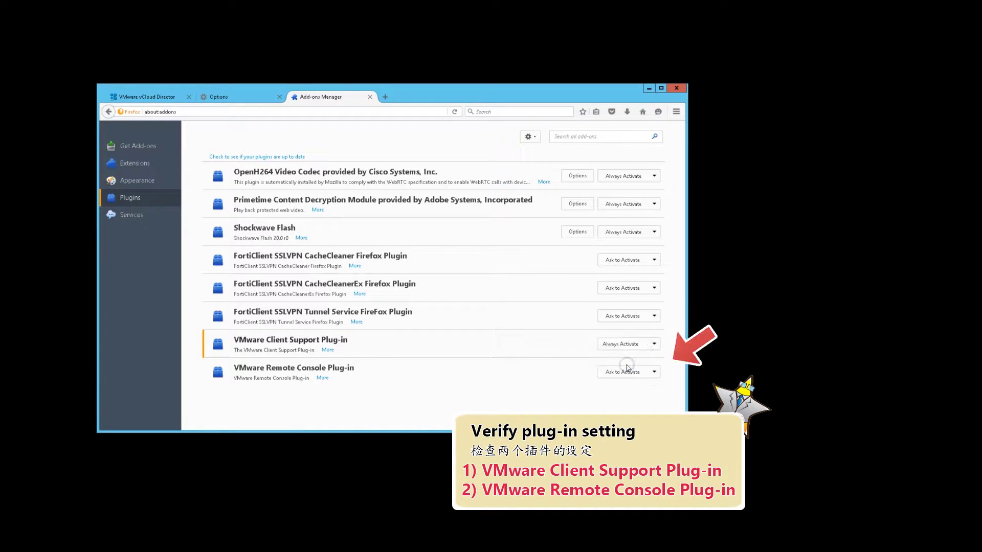
left_click(624, 372)
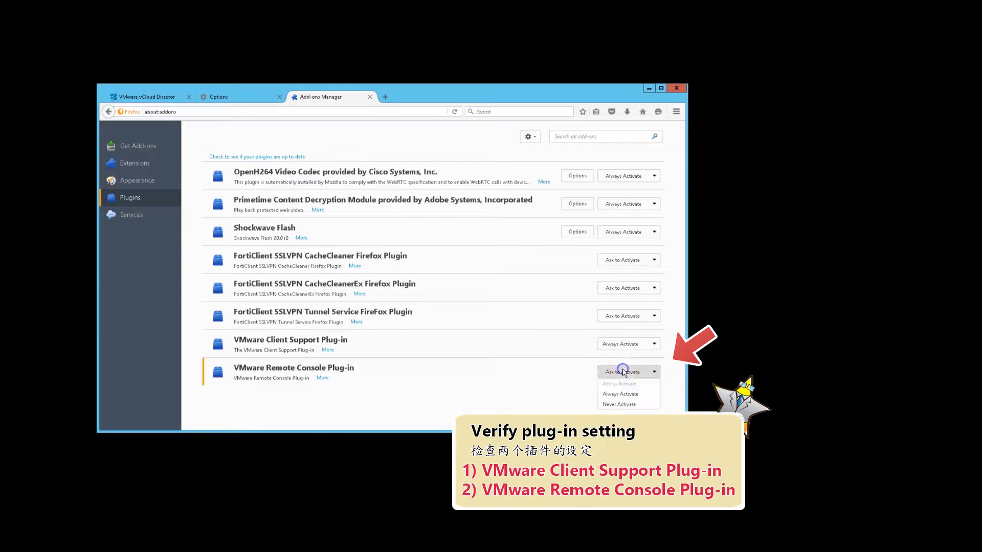
left_click(618, 394)
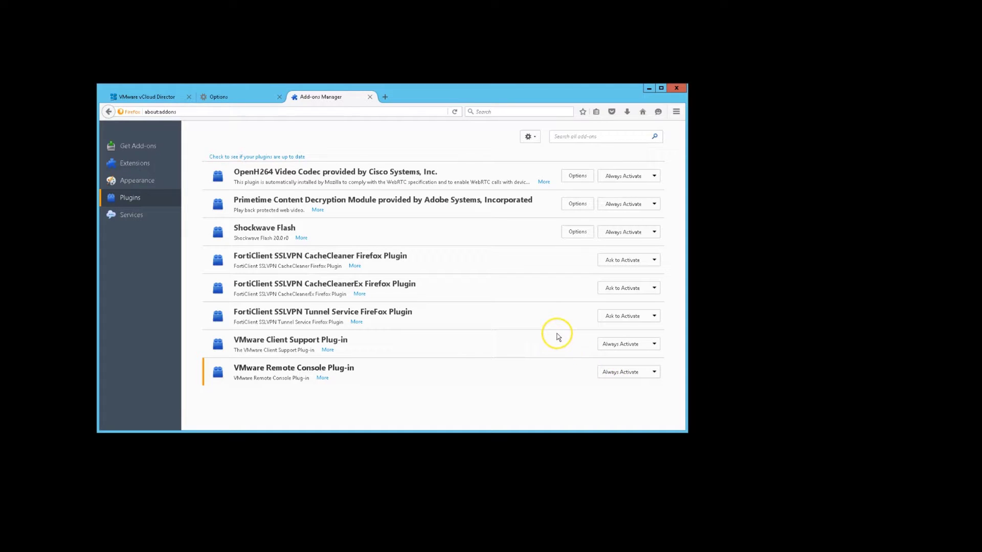
Close the Add-ons Manager and Options pages and reload the vCloud Director login page.
left_click(370, 97)
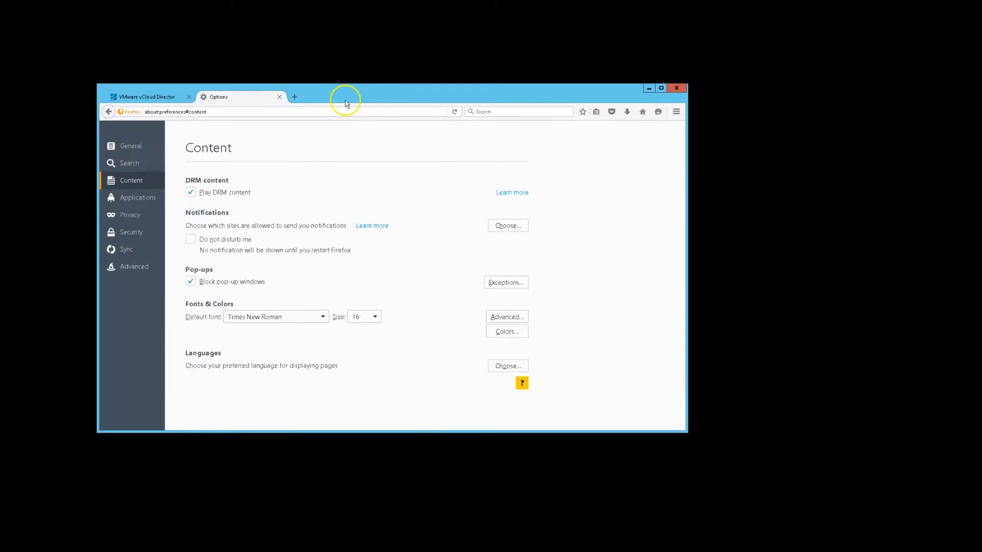
left_click(279, 97)
left_click(454, 112)
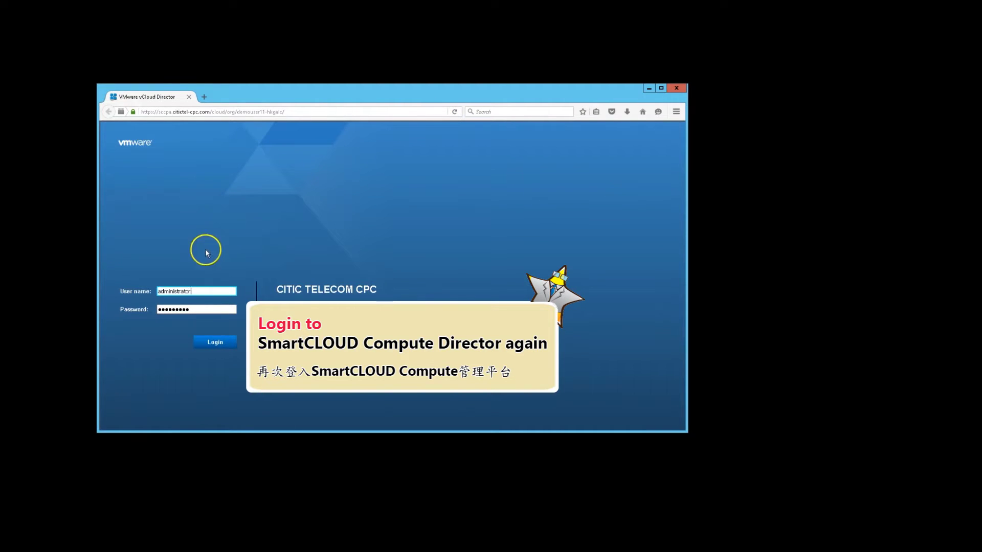
Log in to vCloud Director with the filled-in administrator credentials and open the console of AvRouter in the Router vApp.
left_click(209, 324)
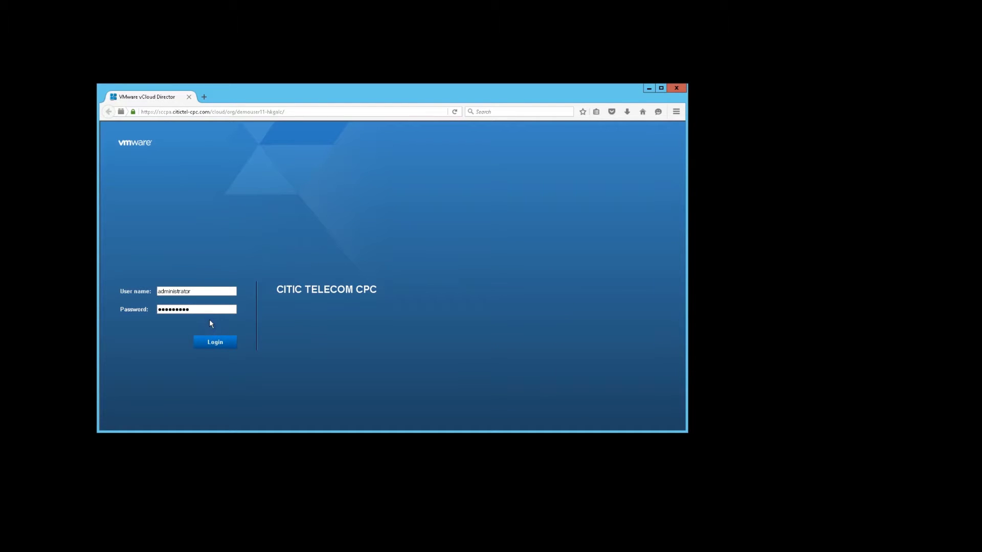
left_click(211, 341)
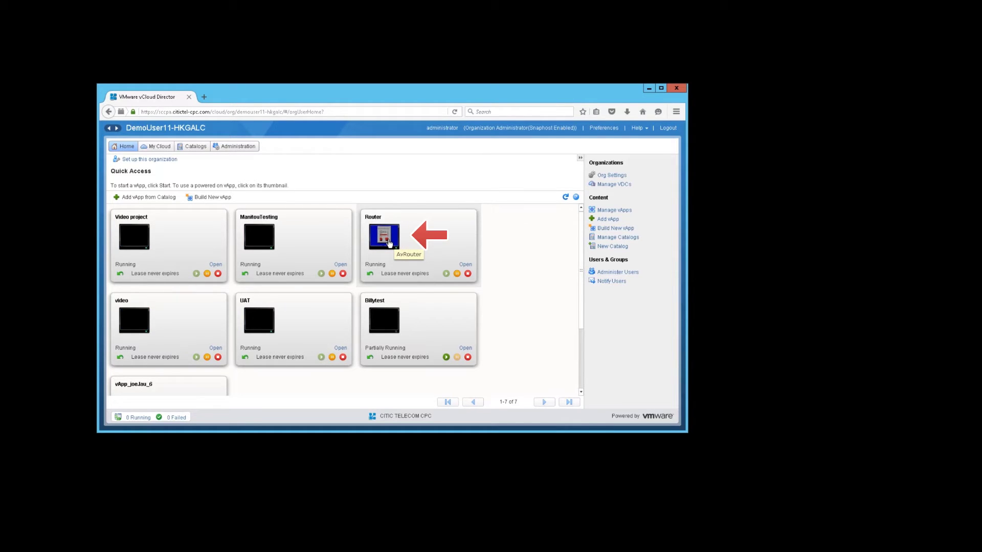
left_click(389, 243)
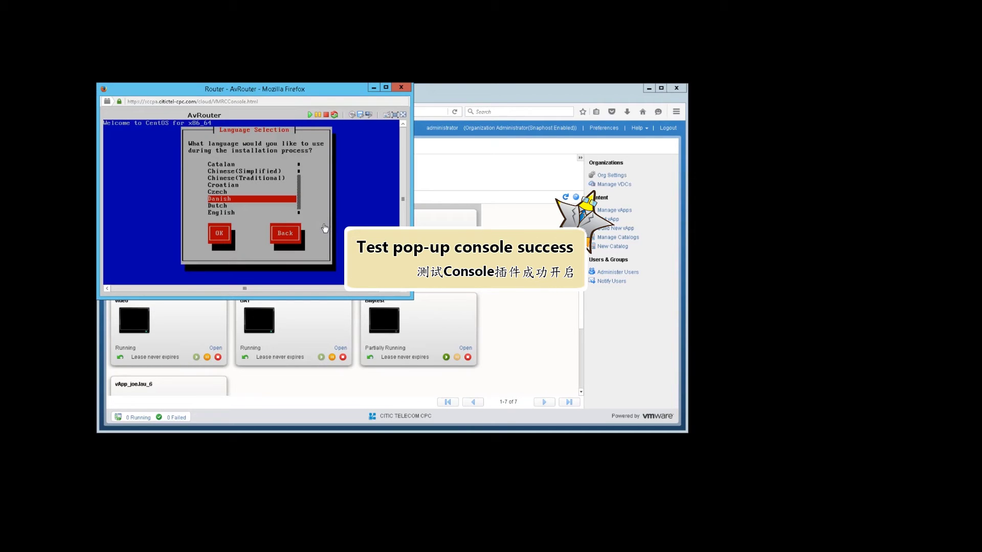
Test the AvRouter console by moving the installer's language highlight to Finnish, and enlarge the console window to fit the whole guest screen.
key("Up")
key("Up")
key("Up")
key("Down")
key("Down")
key("Down")
key("Down")
key("Down")
key("Down")
key("Down")
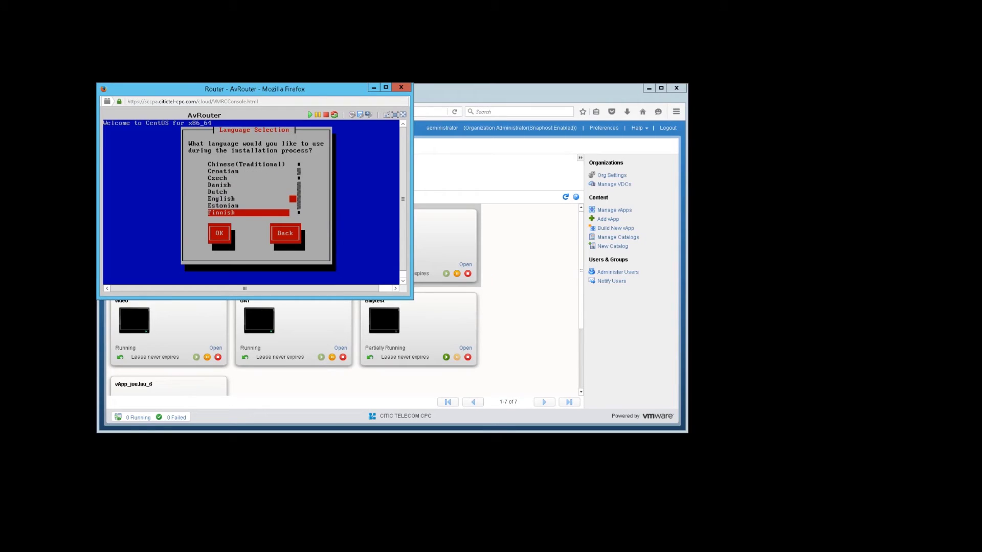
left_click_drag(410, 297, 461, 343)
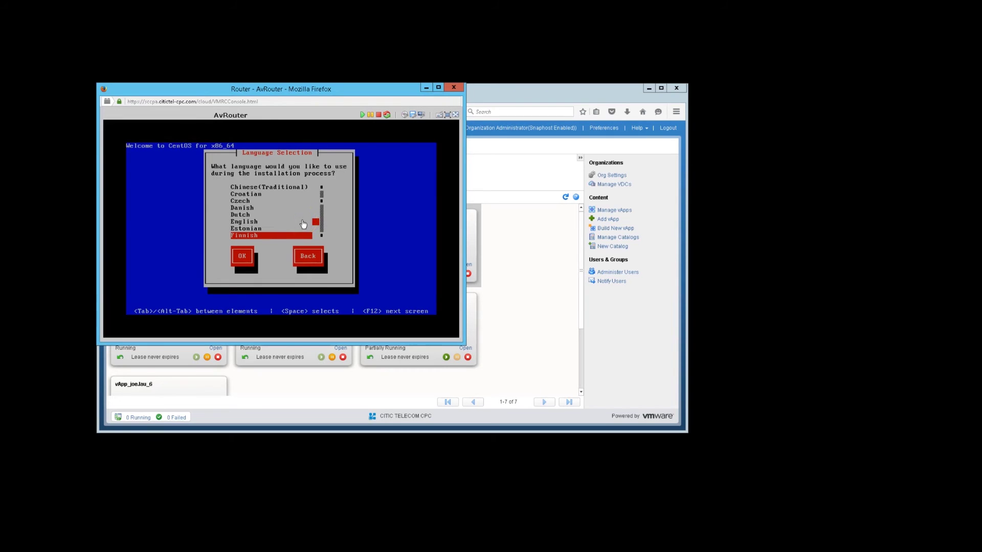
left_click(467, 94)
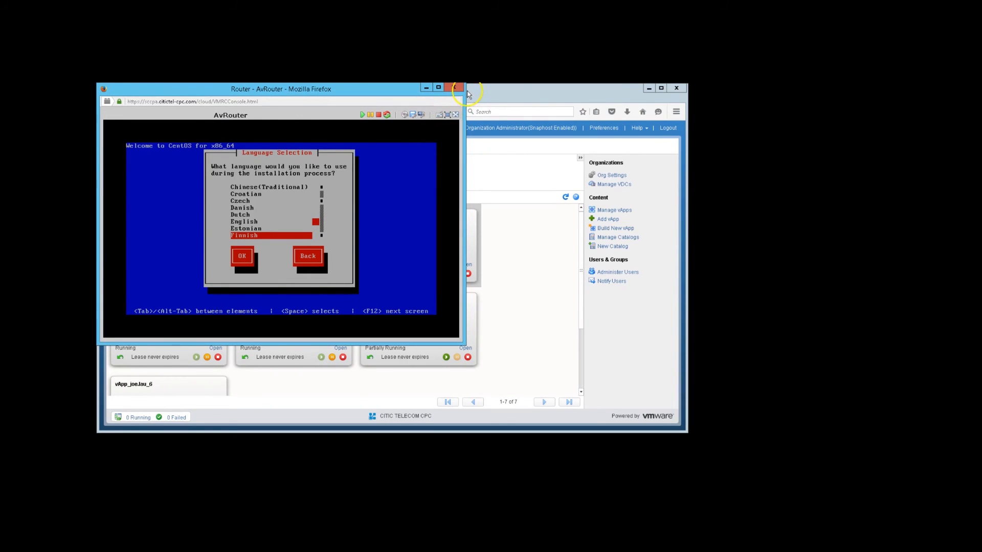